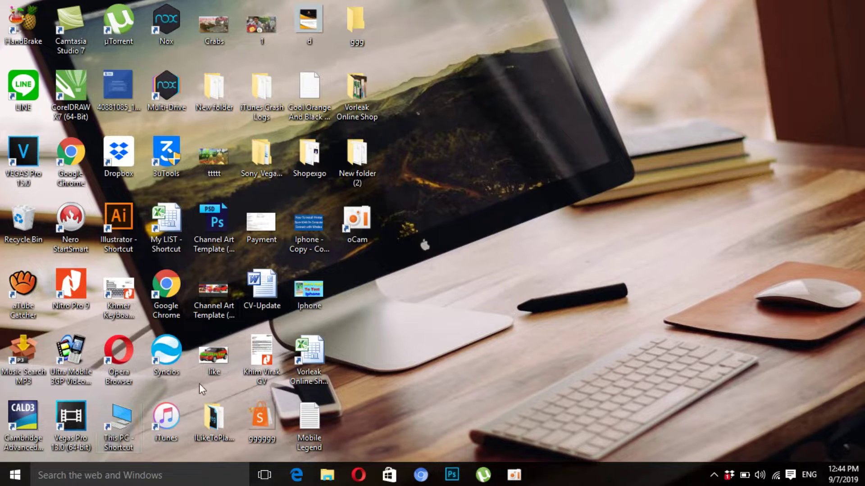
# - Start VEGAS Pro 15.0, dismiss the news window and create a new project with the HD 1080-60i (1920x1080, 29.970 fps) template
pyautogui.doubleClick(23, 162)
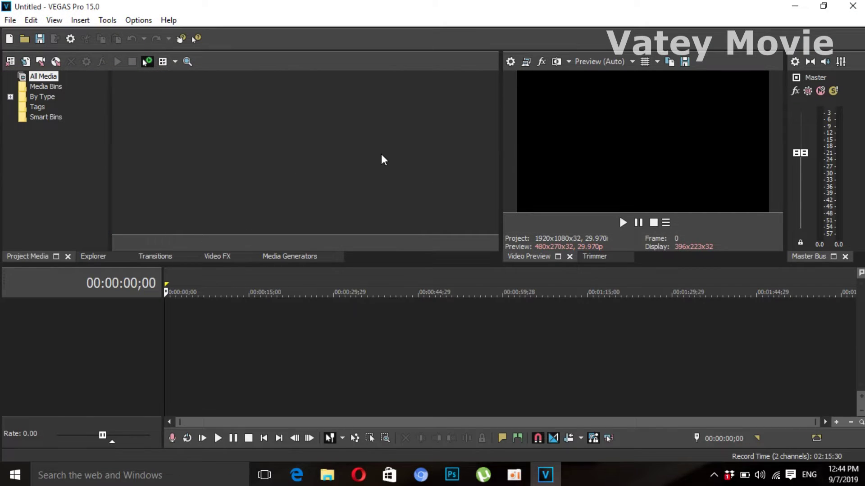
pyautogui.click(10, 20)
pyautogui.click(18, 34)
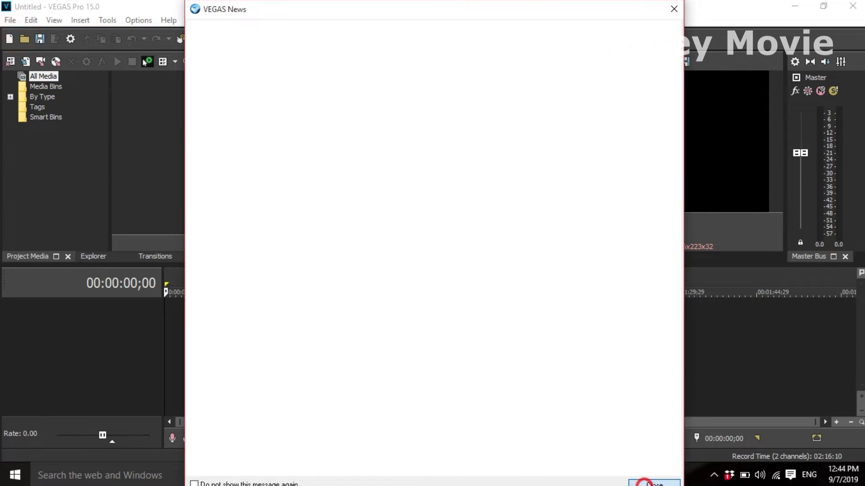
pyautogui.click(648, 483)
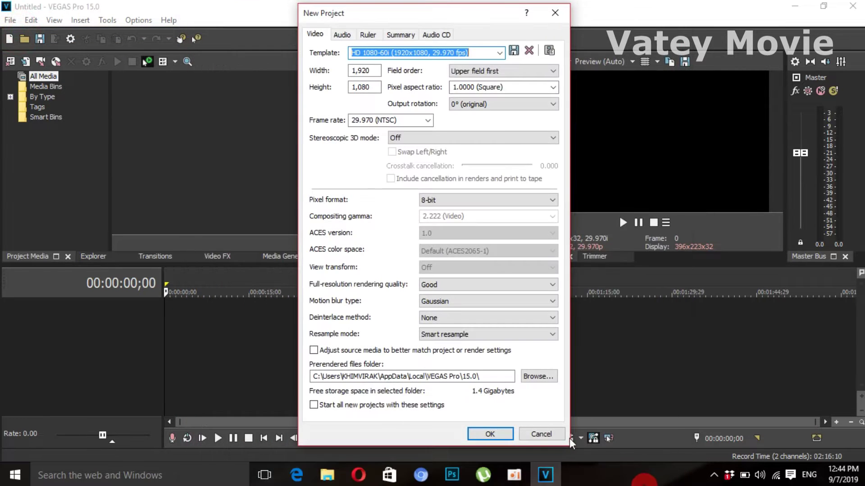
pyautogui.click(492, 433)
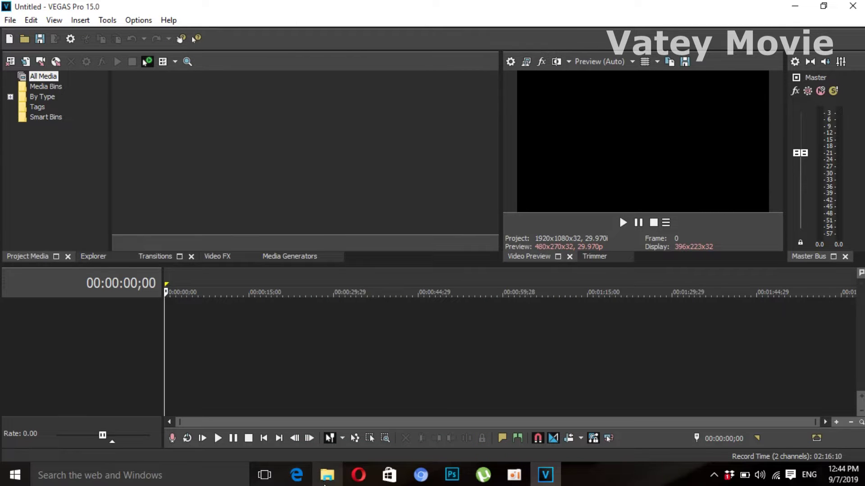
# - Bring the somlor video from drive DATA (F:) onto the start of the timeline without matching the project settings to it
pyautogui.click(325, 478)
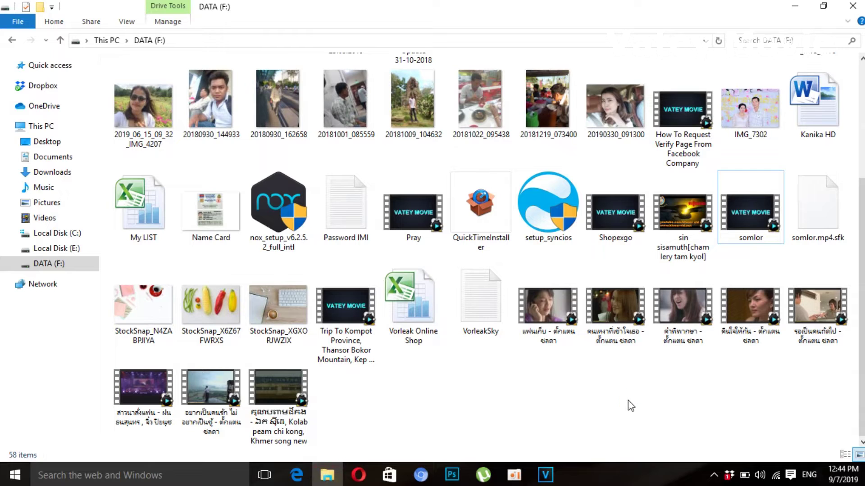
pyautogui.moveTo(744, 203); pyautogui.dragTo(234, 331)
pyautogui.moveTo(178, 326); pyautogui.dragTo(170, 332)
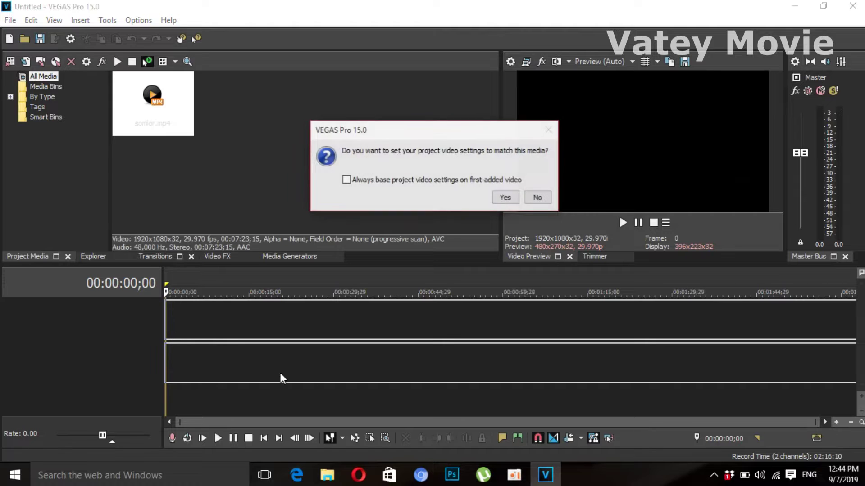
pyautogui.click(539, 197)
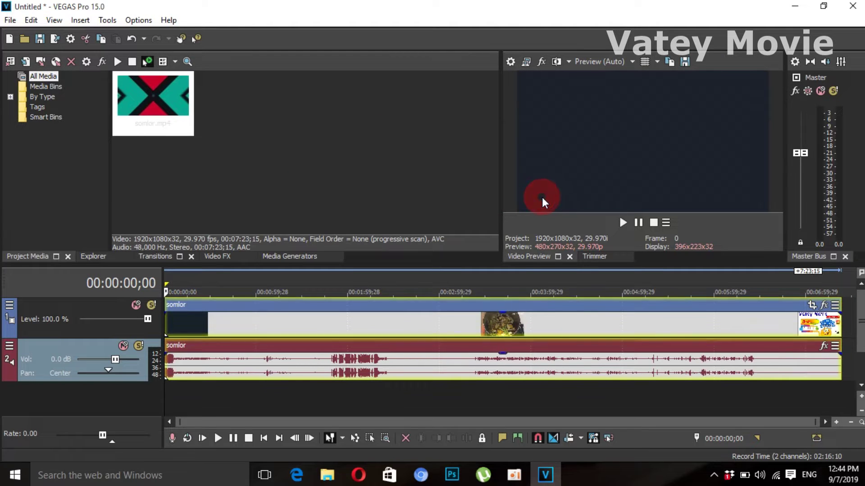
# - Locate the end of the opening title and cut the somlor clip's beginning away up to about 00:00:07;12
pyautogui.click(188, 388)
pyautogui.press('j')
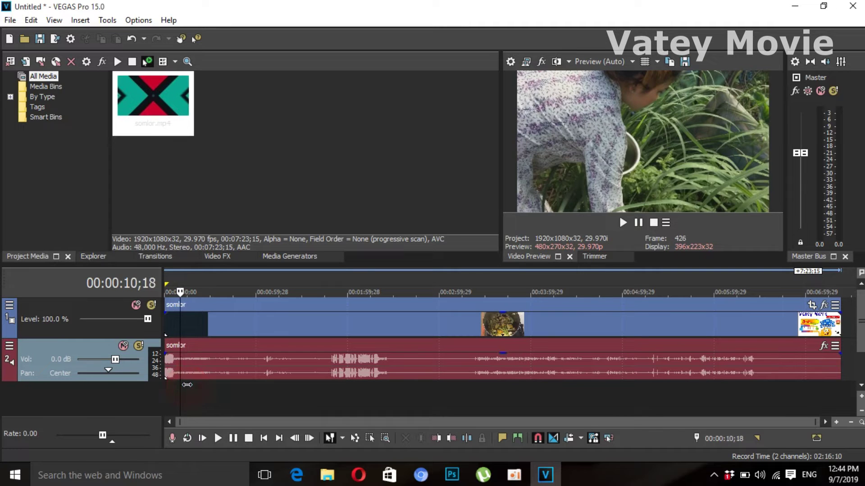
pyautogui.press('l')
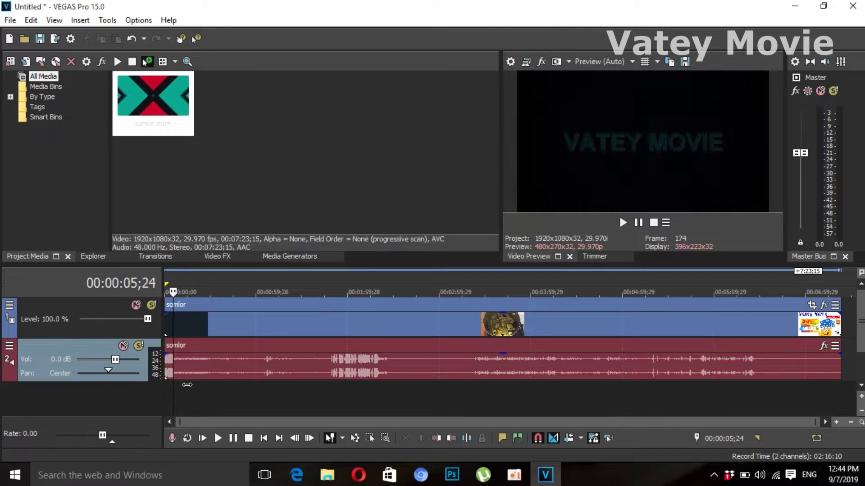
pyautogui.press('k')
pyautogui.press('j')
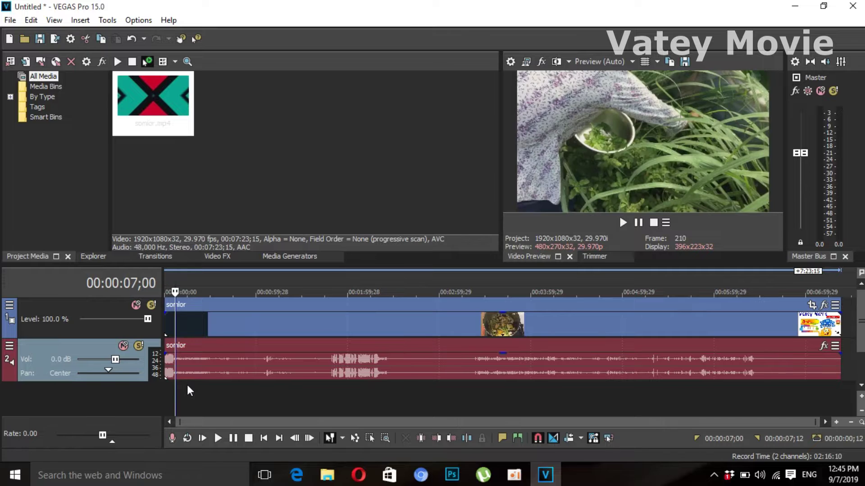
pyautogui.moveTo(351, 426); pyautogui.dragTo(602, 406)
# - Select the time range from the clip's end back to 00:00:54;29 and delete that part of the video and audio
pyautogui.moveTo(840, 390); pyautogui.dragTo(248, 386)
pyautogui.press('Delete')
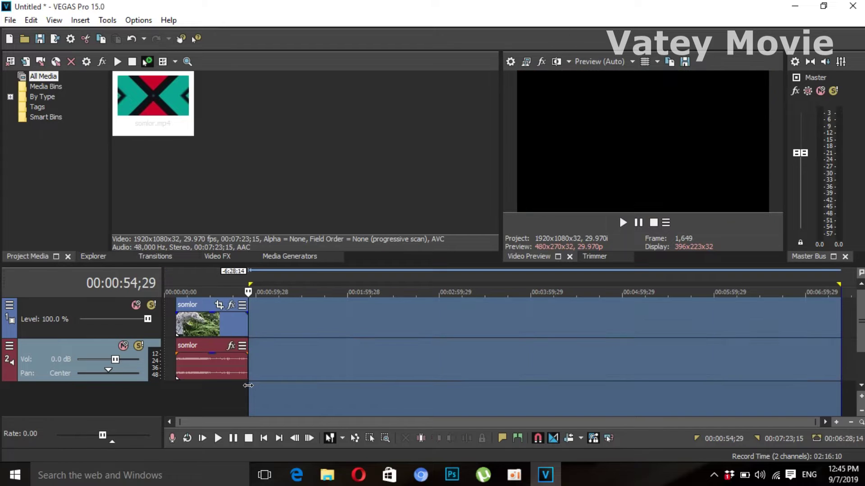
pyautogui.click(325, 374)
pyautogui.click(236, 394)
# - Check the start of the trimmed clip, then move its video and audio together to 00:00:00;00 on the timeline
pyautogui.click(209, 380)
pyautogui.press('j')
pyautogui.press('j')
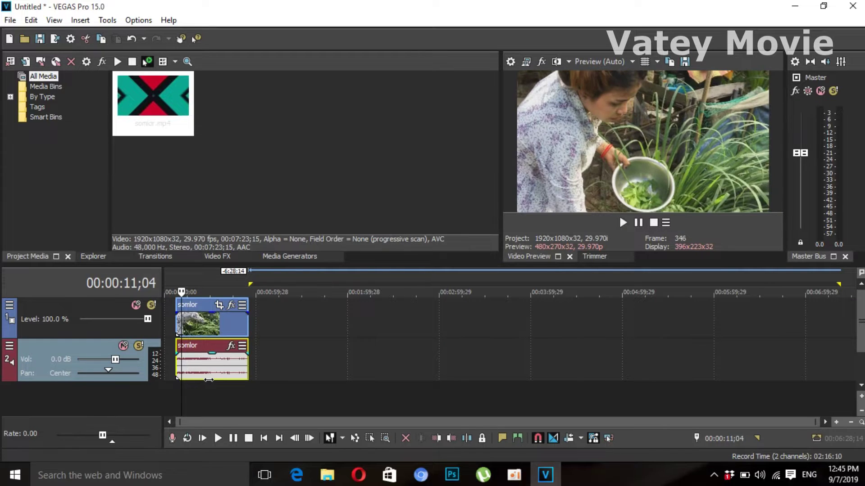
pyautogui.click(329, 371)
pyautogui.moveTo(231, 364); pyautogui.dragTo(219, 364)
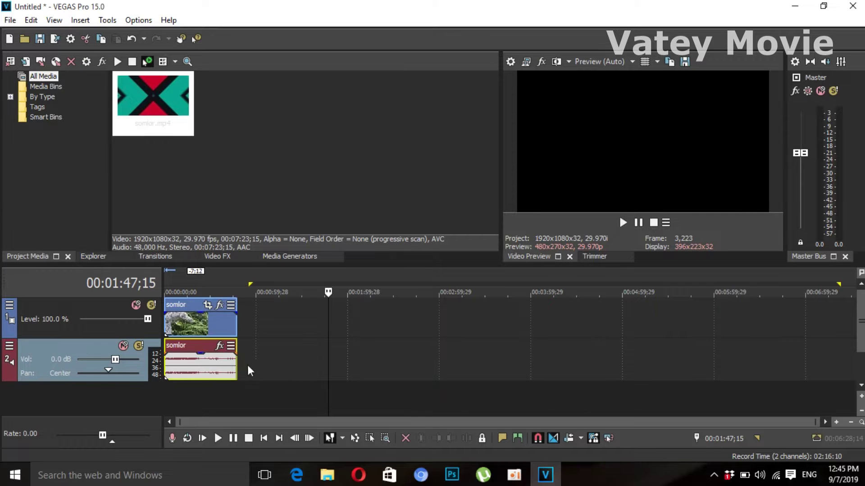
pyautogui.click(197, 364)
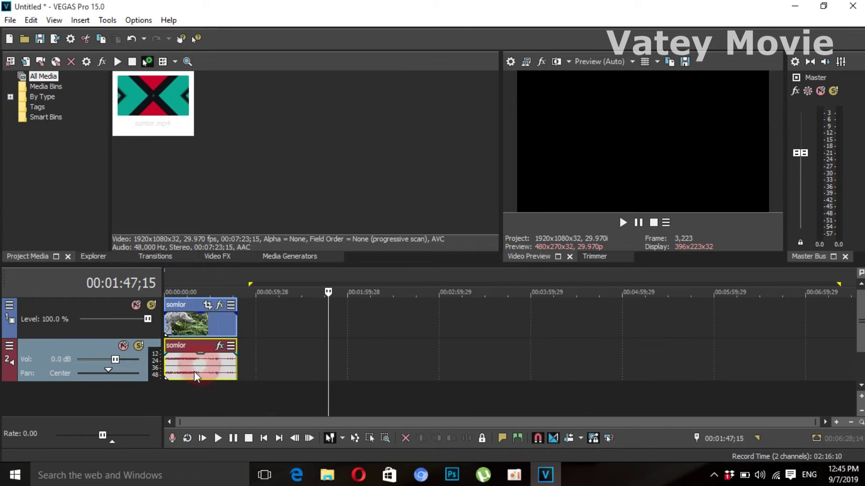
pyautogui.click(274, 363)
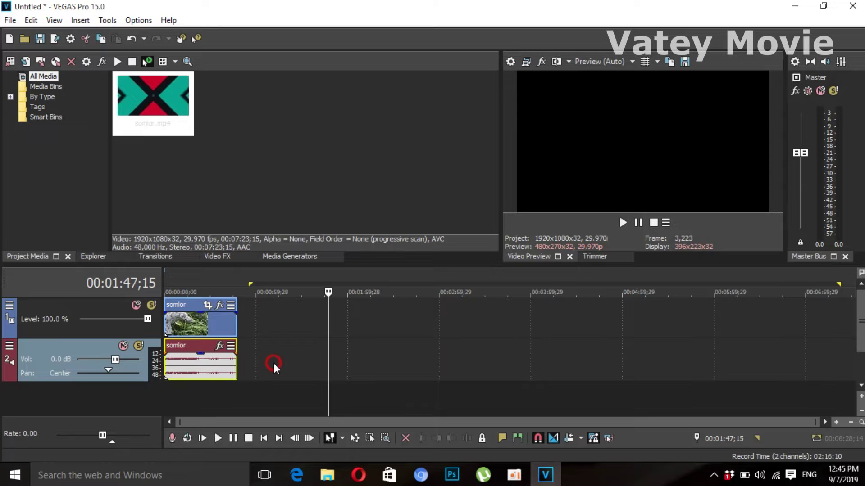
# - Select the time range covering the whole trimmed clip, from 00:00:47;17 back to 00:00:00;00
pyautogui.click(266, 406)
pyautogui.click(234, 393)
pyautogui.click(221, 395)
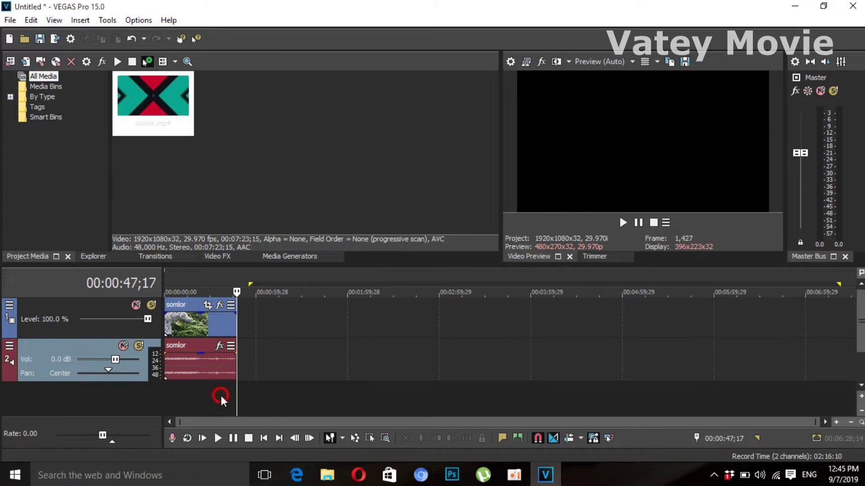
pyautogui.moveTo(236, 390); pyautogui.dragTo(158, 379)
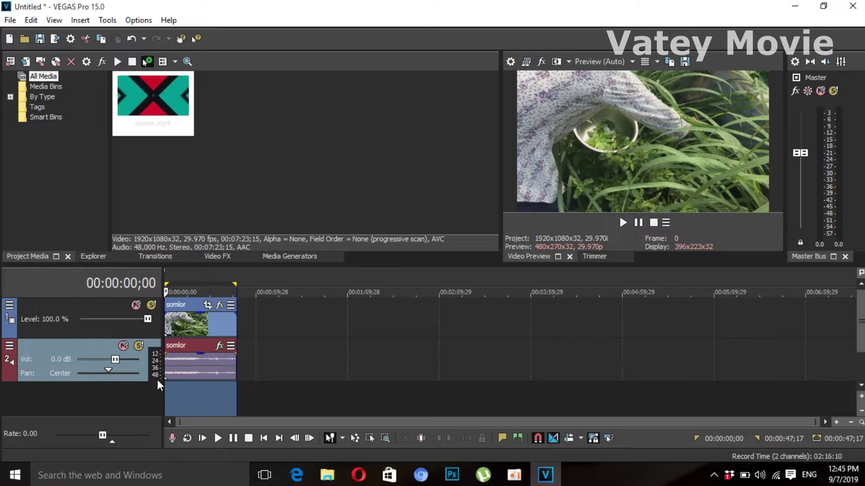
# - Open the Render As settings and choose the Image Sequence format with the JPEG template
pyautogui.click(10, 20)
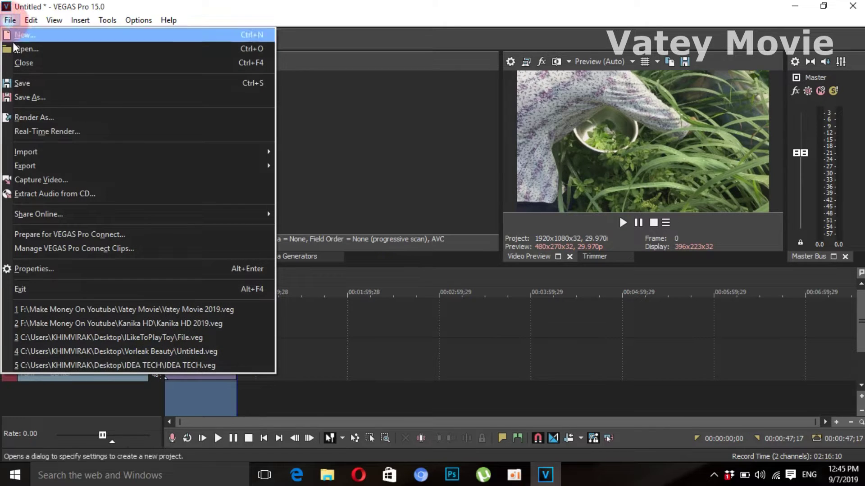
pyautogui.click(49, 118)
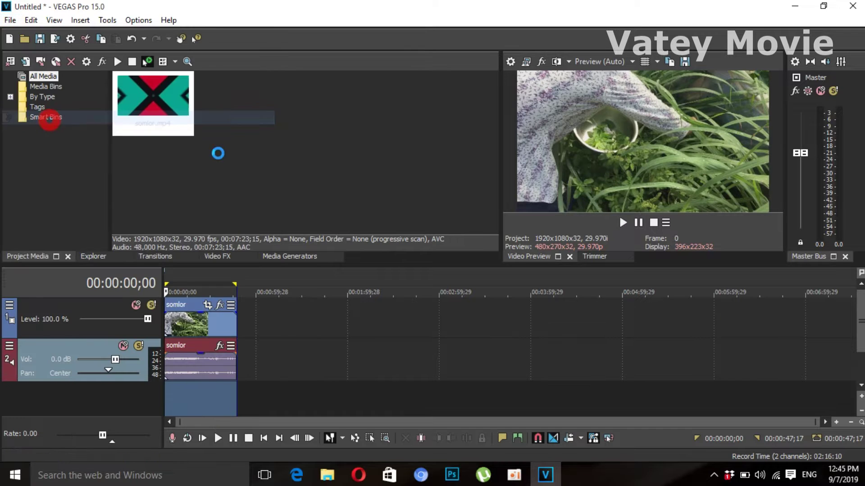
pyautogui.scroll(3, 325, 204)
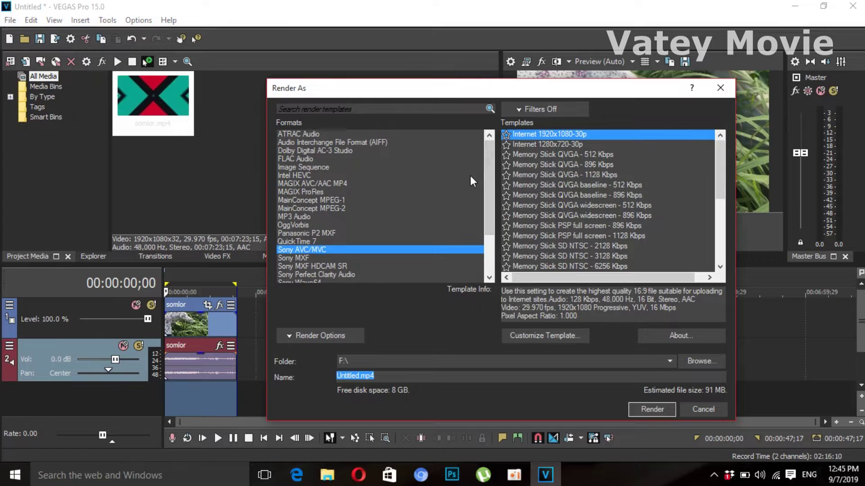
pyautogui.click(318, 167)
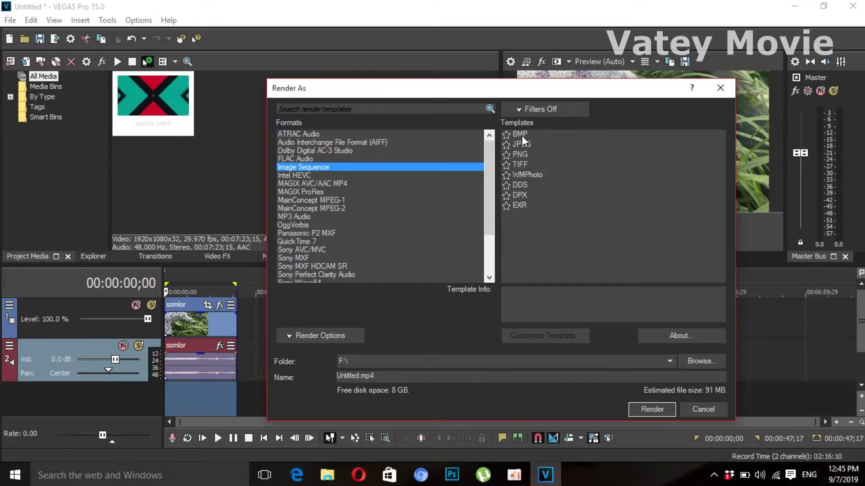
pyautogui.click(521, 144)
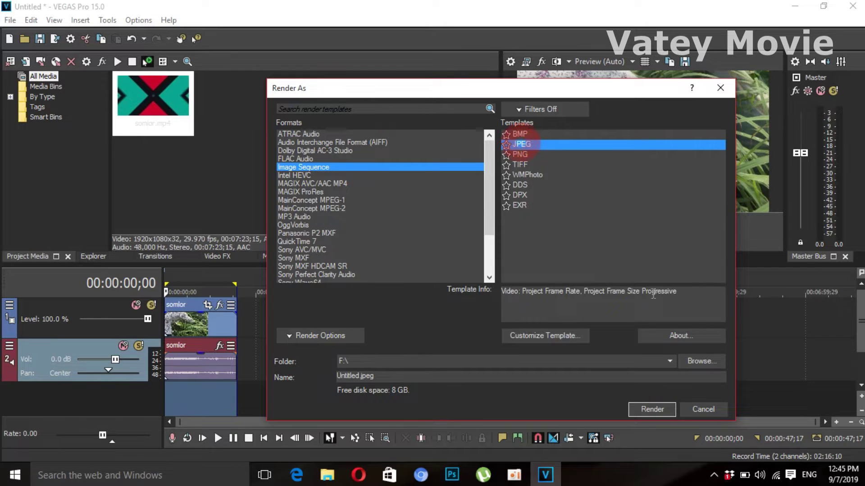
# - Browse to the Desktop for the render destination, create a folder named Picture New and open it
pyautogui.click(699, 363)
pyautogui.moveTo(361, 267); pyautogui.dragTo(364, 195)
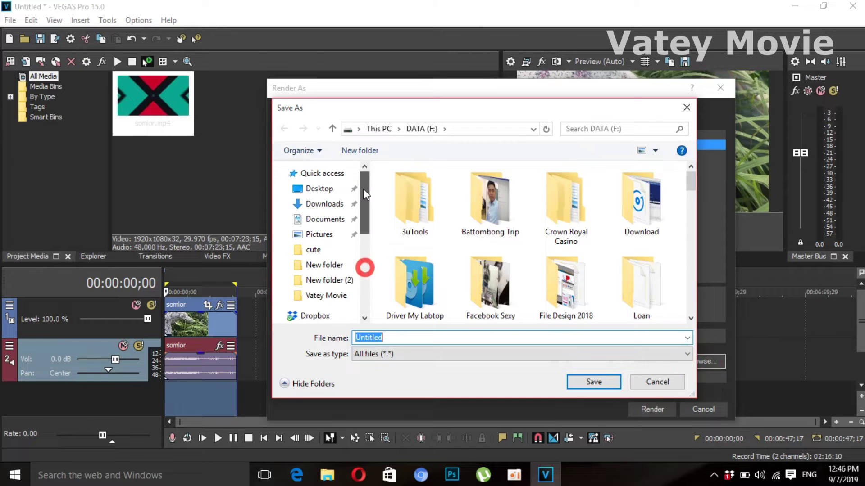
pyautogui.click(319, 189)
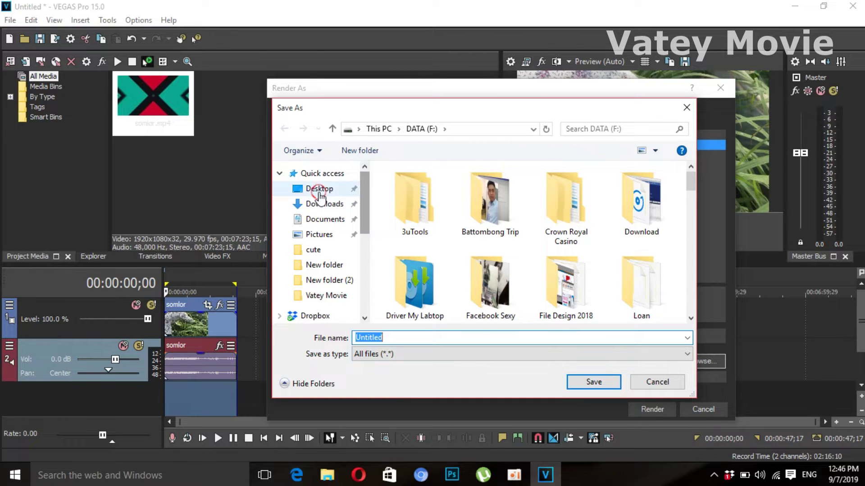
pyautogui.click(359, 150)
pyautogui.write('P')
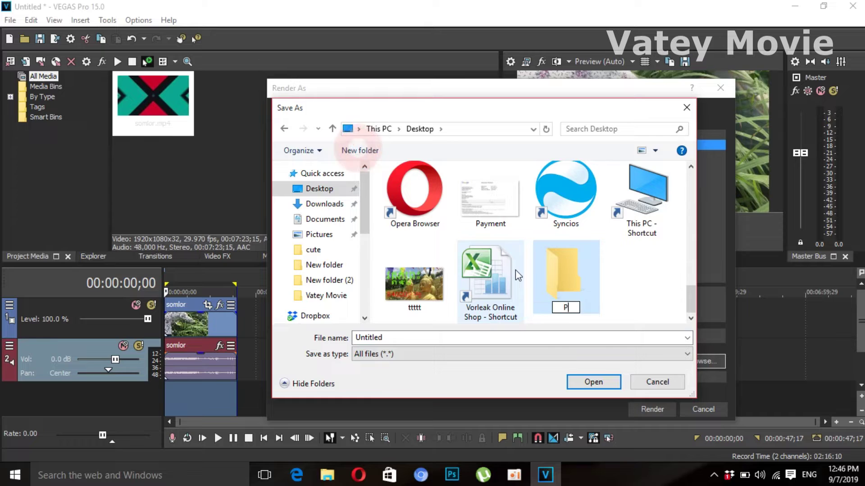
pyautogui.write('icture')
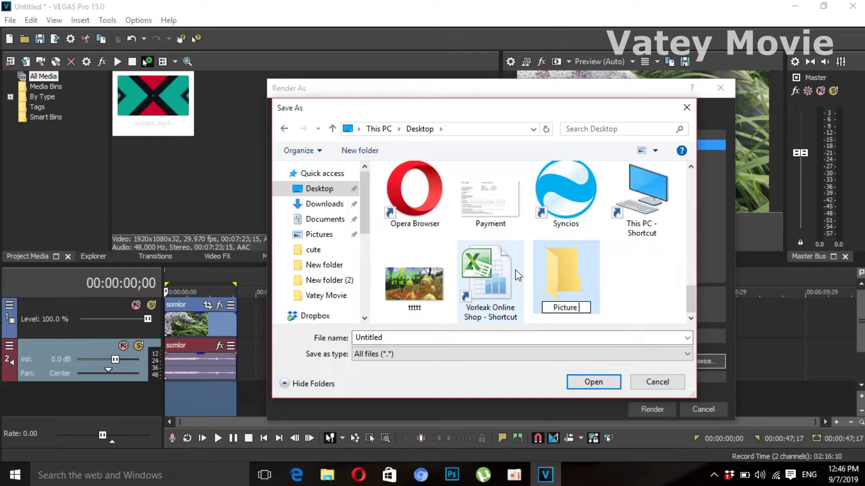
pyautogui.write(' New')
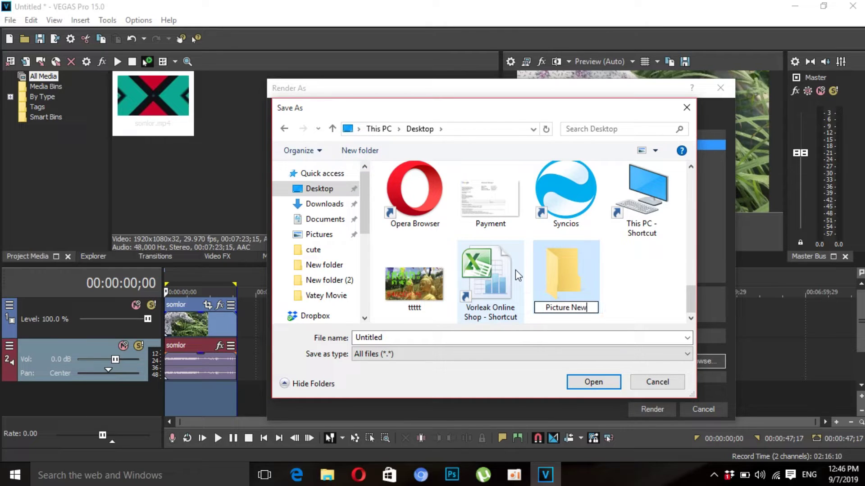
pyautogui.press('Return')
pyautogui.press('Return')
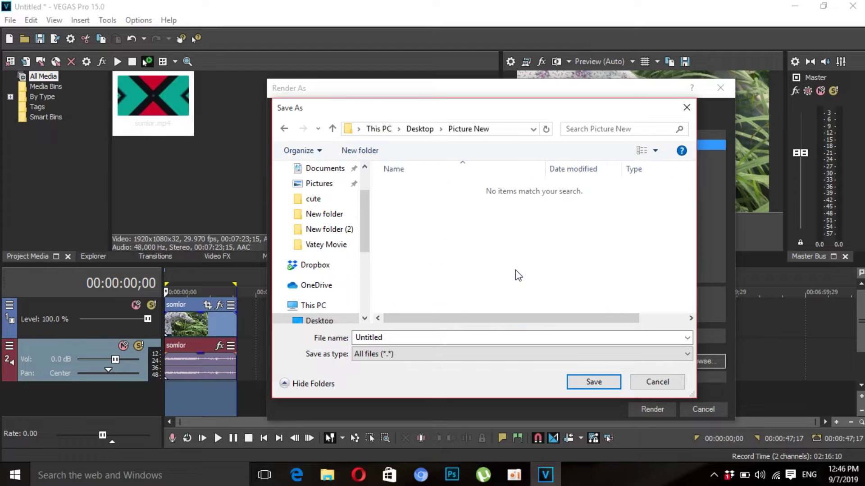
# - Accept Picture New as the output folder with the name Untitled, render the JPEG sequence and close the progress dialog
pyautogui.click(593, 382)
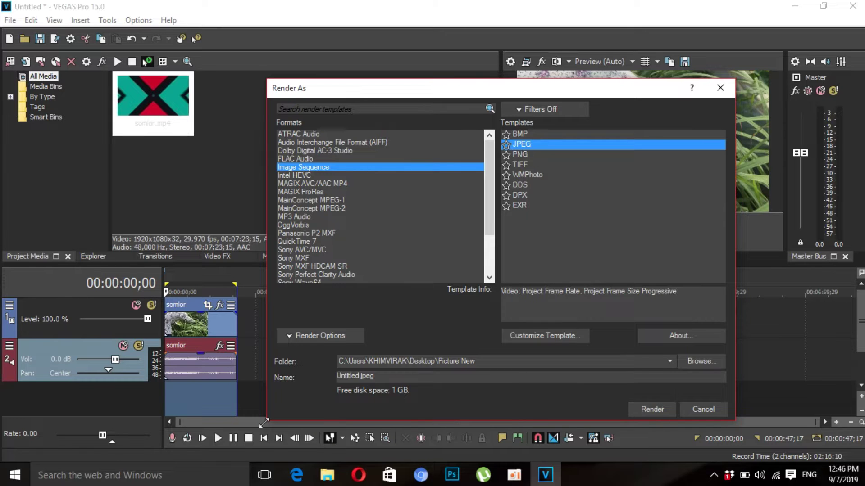
pyautogui.click(642, 408)
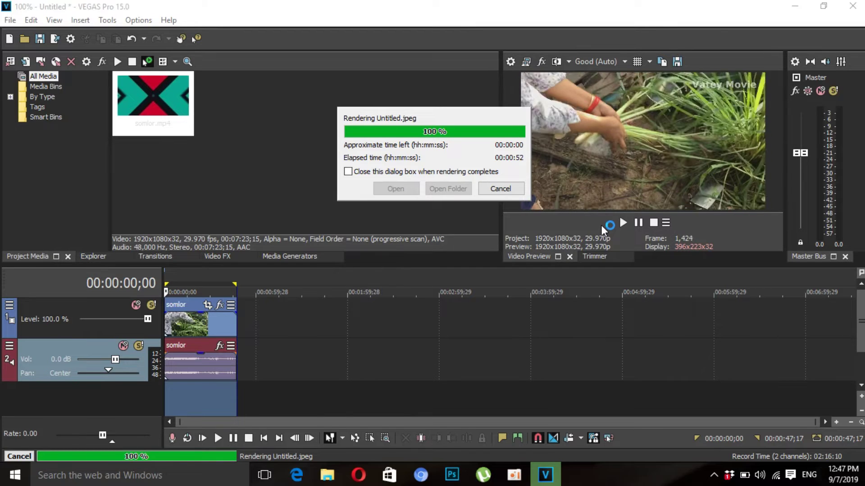
pyautogui.click(520, 189)
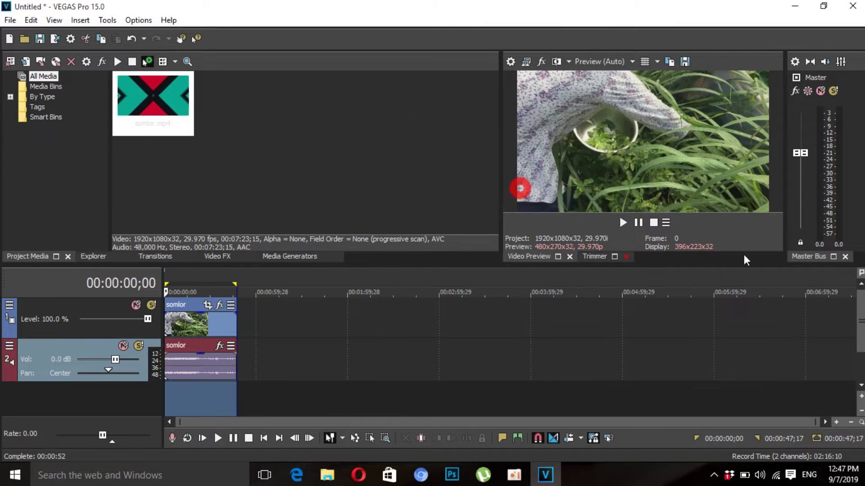
# - Minimize the open windows, open the Picture New folder on the desktop and look through the rendered frame images
pyautogui.click(796, 6)
pyautogui.click(795, 7)
pyautogui.click(619, 273)
pyautogui.click(360, 295)
pyautogui.doubleClick(363, 297)
pyautogui.scroll(-20, 471, 280)
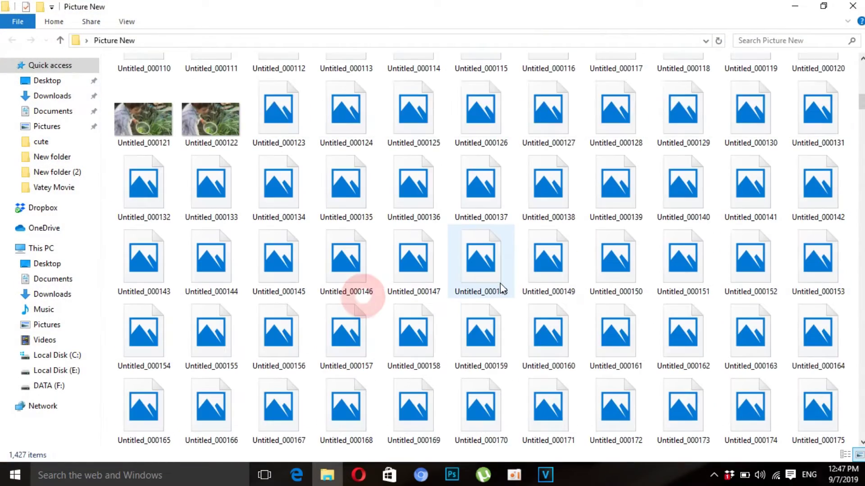
pyautogui.scroll(-20, 547, 234)
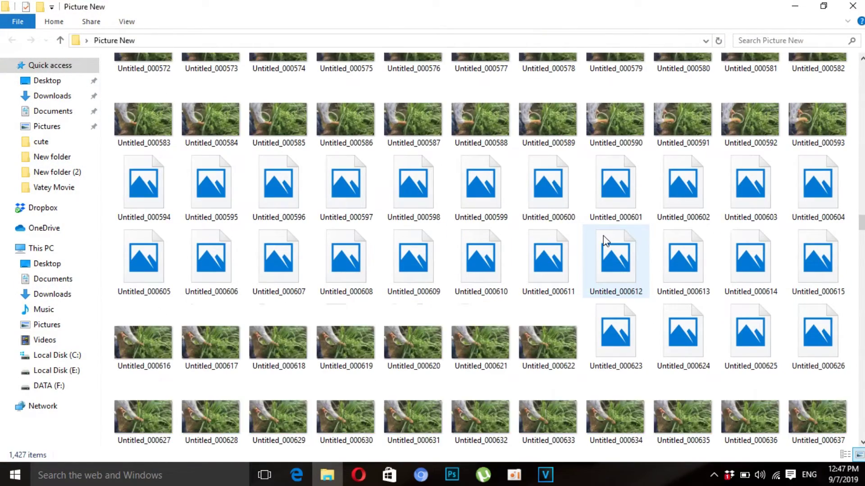
# - Switch back to VEGAS Pro, clear the time selection and place the cursor at the clip's end at 00:00:47;17
pyautogui.click(545, 475)
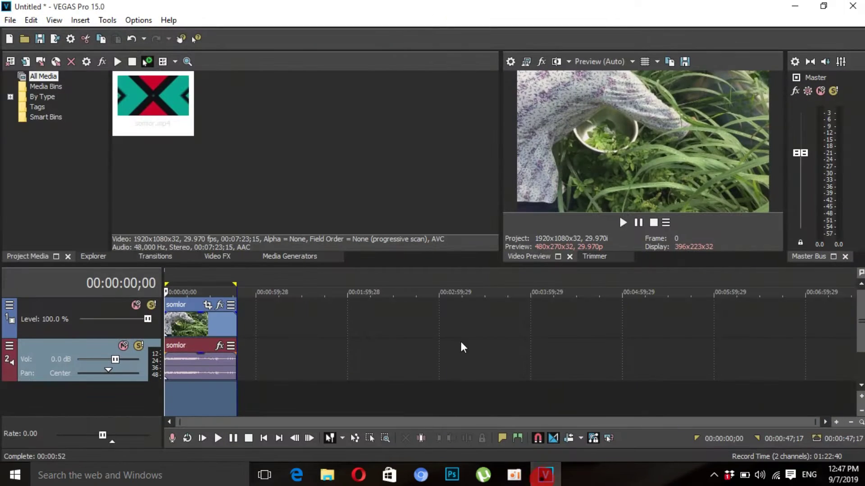
pyautogui.click(293, 376)
pyautogui.click(235, 390)
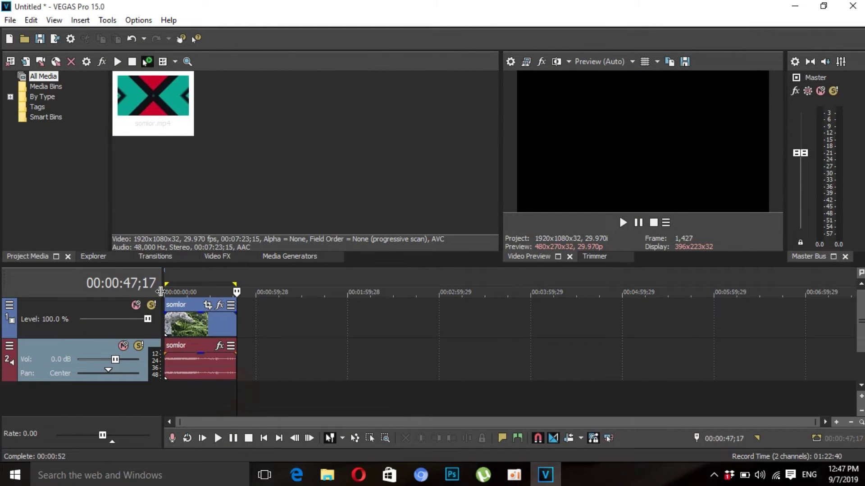
# - Minimize VEGAS Pro and look through the rendered frames in the Picture New folder, ending back at the first images
pyautogui.click(796, 7)
pyautogui.scroll(-12, 573, 255)
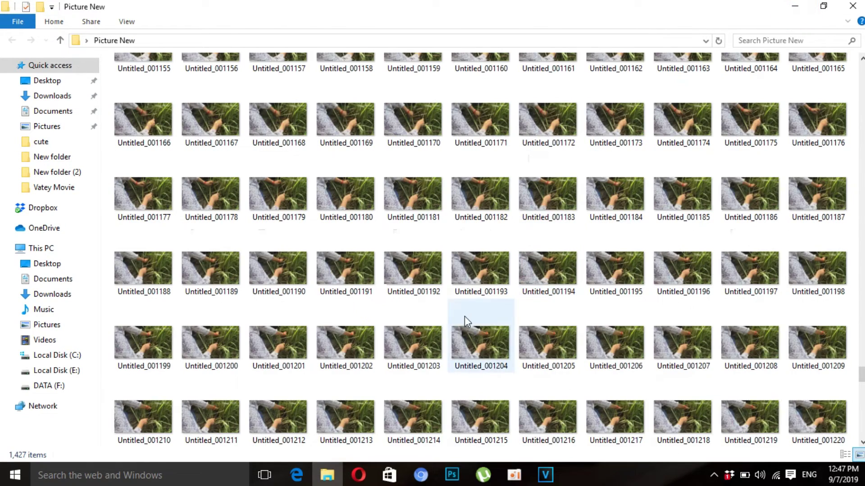
pyautogui.scroll(-7, 455, 376)
pyautogui.scroll(20, 455, 377)
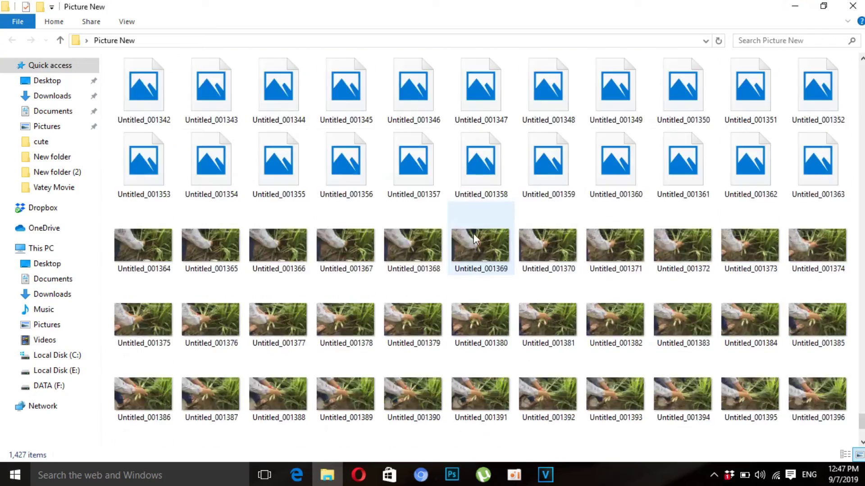
pyautogui.scroll(20, 473, 239)
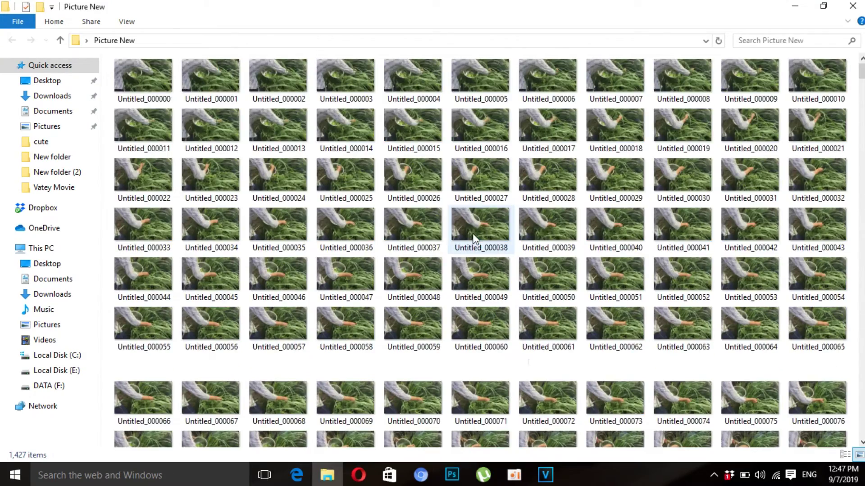
# - Open one of the early rendered frames in Photos, browse through the following frames and close the viewer
pyautogui.doubleClick(420, 171)
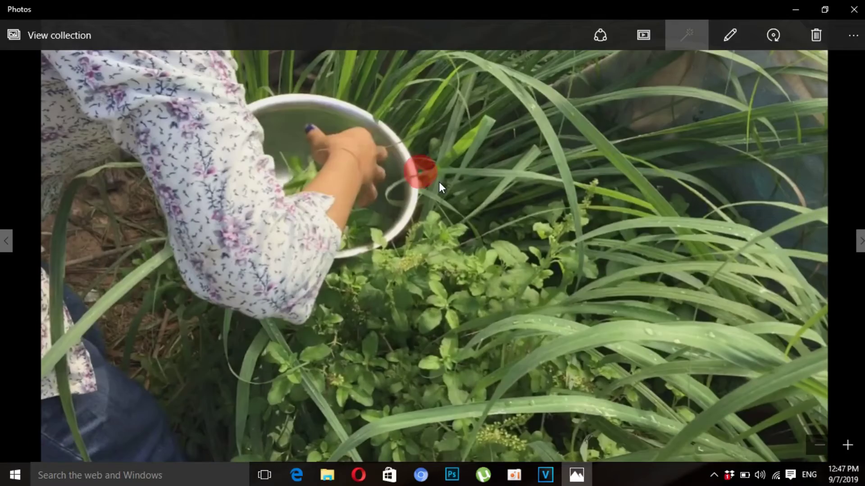
pyautogui.scroll(-4, 439, 182)
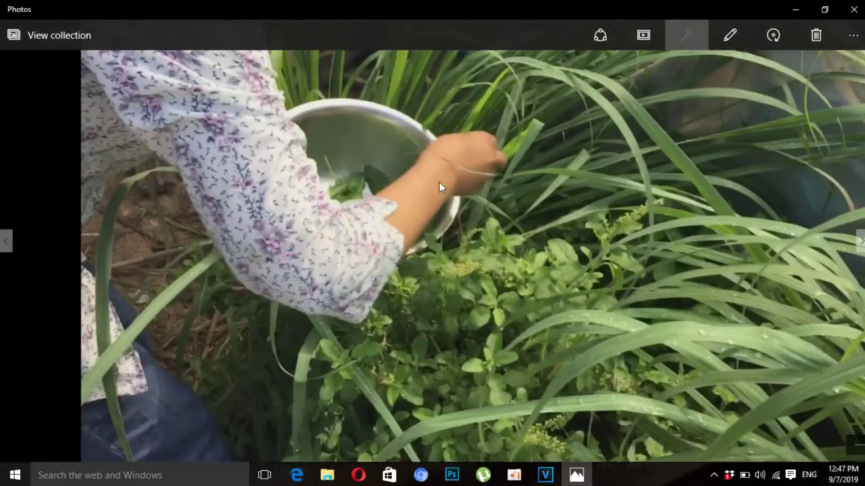
pyautogui.scroll(-3, 596, 219)
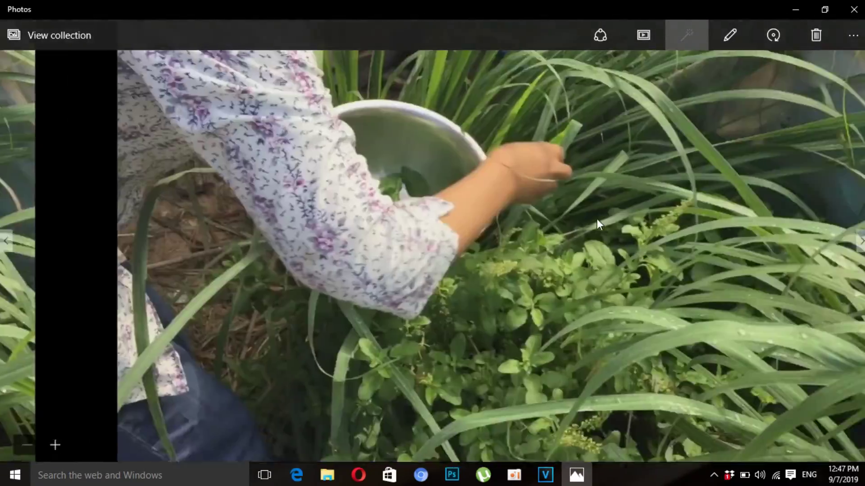
pyautogui.scroll(-2, 590, 176)
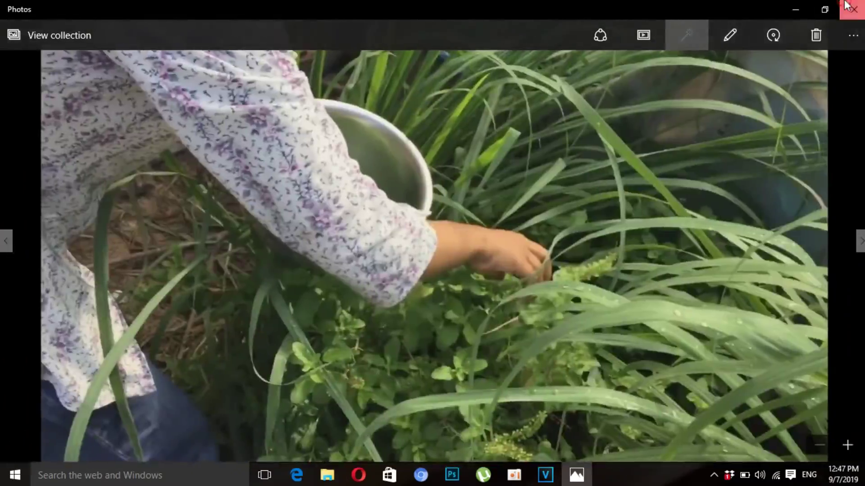
pyautogui.click(847, 6)
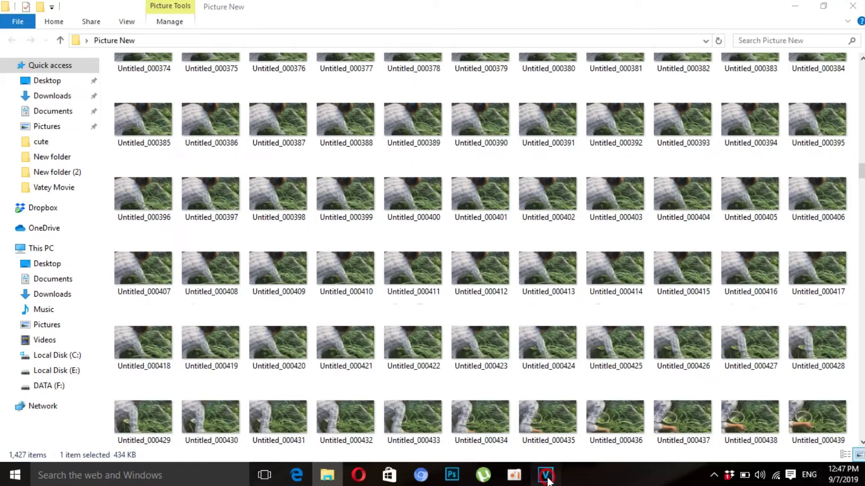
# - Switch to VEGAS Pro, place the timeline cursor at 00:00:37;27 to preview that frame, and return to the Picture New folder
pyautogui.click(546, 476)
pyautogui.click(222, 404)
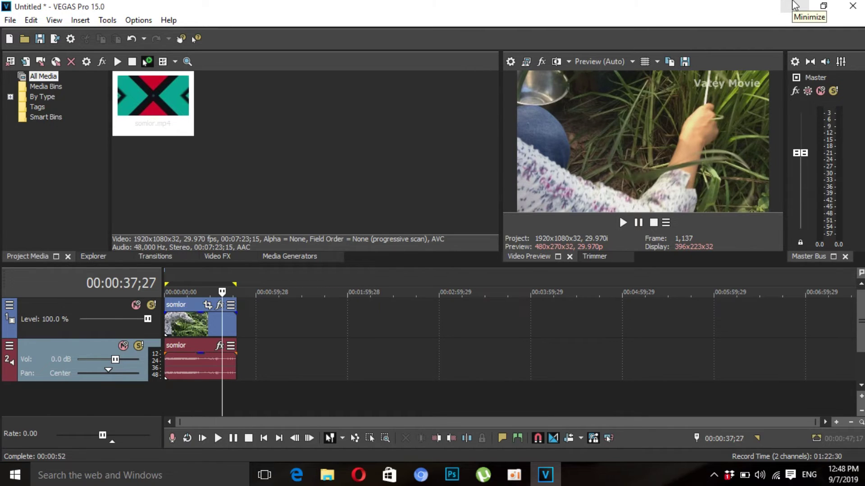
pyautogui.click(795, 5)
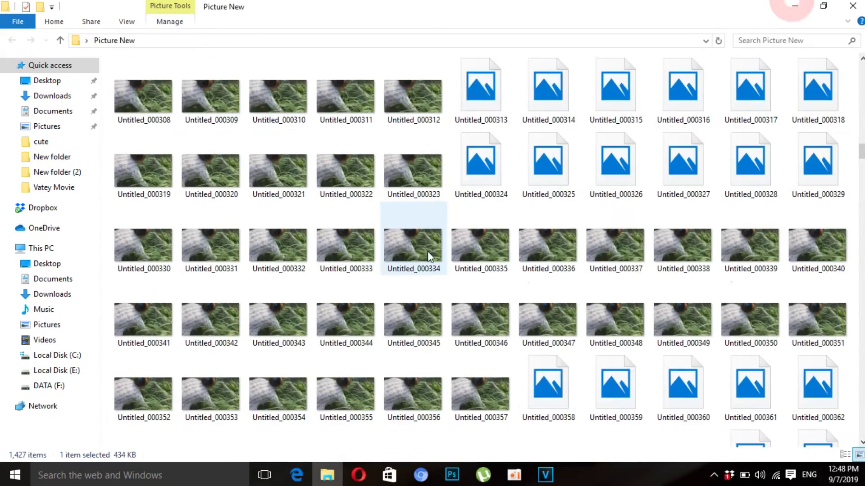
# - View another rendered frame from the Picture New folder in Photos and close the viewer
pyautogui.doubleClick(411, 176)
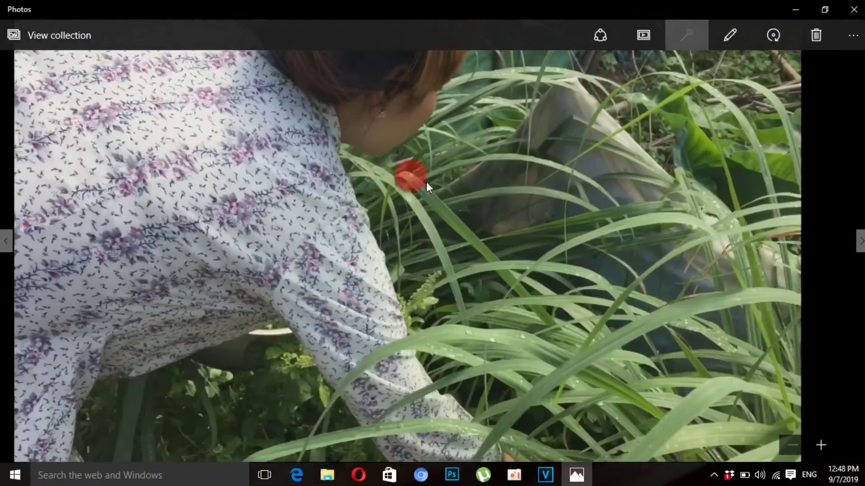
pyautogui.scroll(2, 508, 181)
pyautogui.click(854, 9)
# - Go to the last rendered frames in the Picture New folder and select all the images
pyautogui.scroll(-12, 571, 257)
pyautogui.scroll(-16, 576, 304)
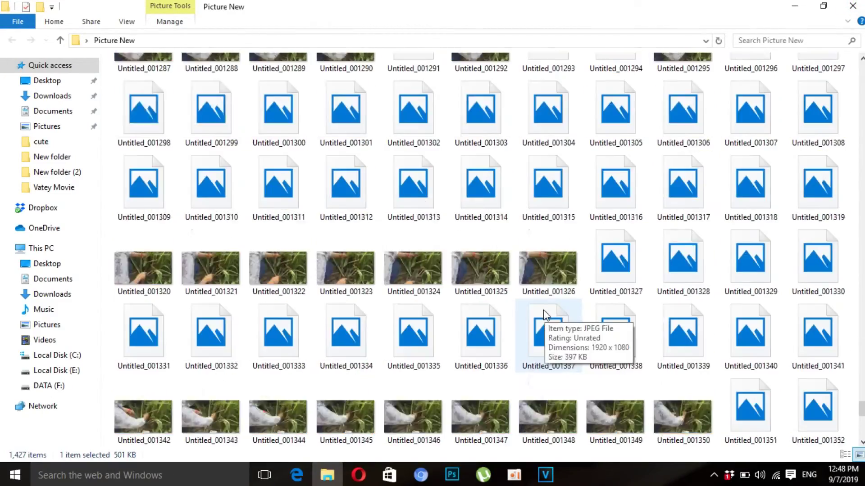
pyautogui.scroll(-5, 543, 313)
pyautogui.click(467, 368)
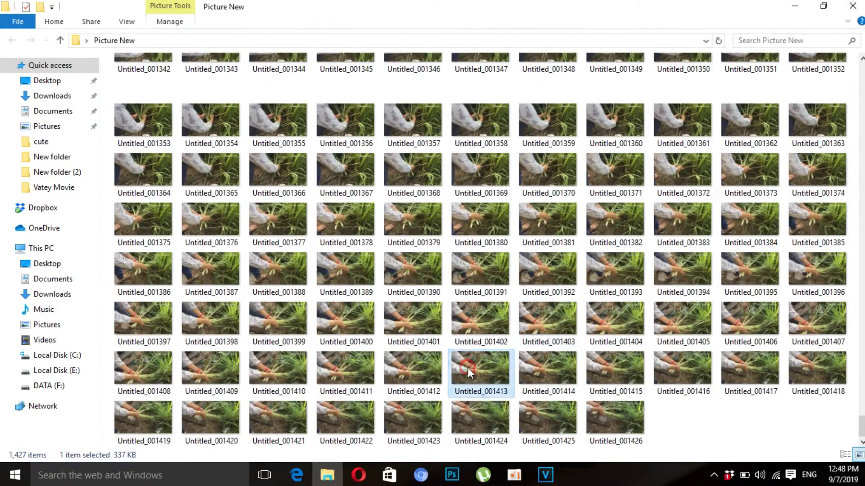
pyautogui.hotkey('ctrl', 'a')
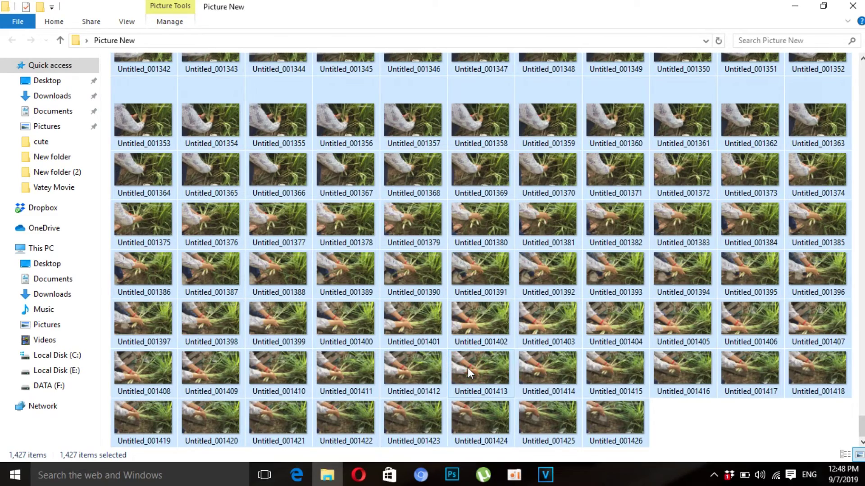
# - Look over the selected images back to the first frame and reduce the selection to Untitled_000028
pyautogui.scroll(12, 585, 296)
pyautogui.scroll(20, 585, 293)
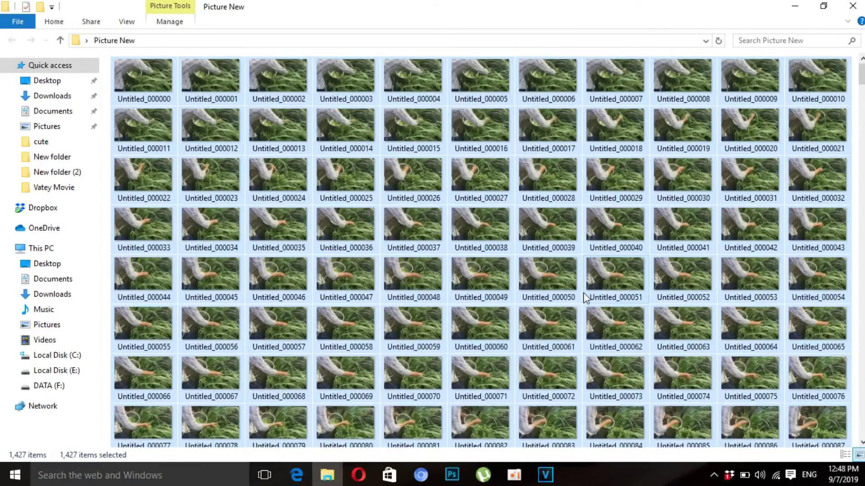
pyautogui.click(566, 176)
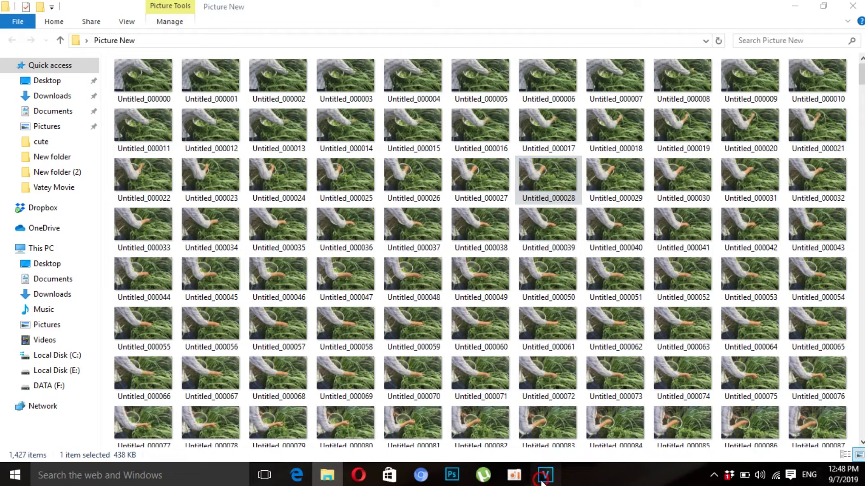
# - Switch to VEGAS Pro, place the timeline cursor at 00:00:14;05, and minimize it to return to the rendered images
pyautogui.click(545, 475)
pyautogui.click(185, 391)
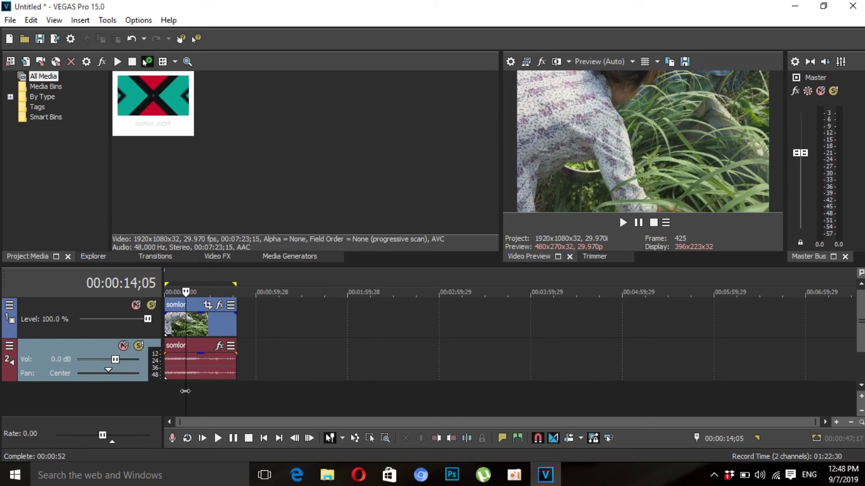
pyautogui.click(795, 6)
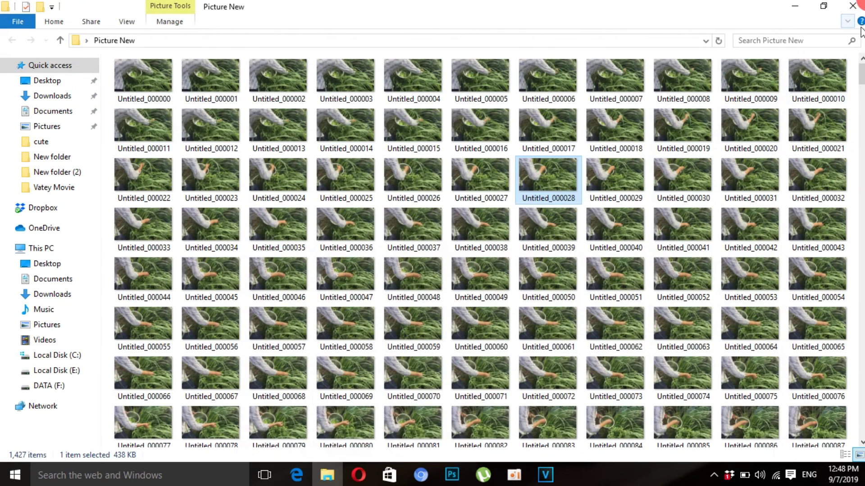